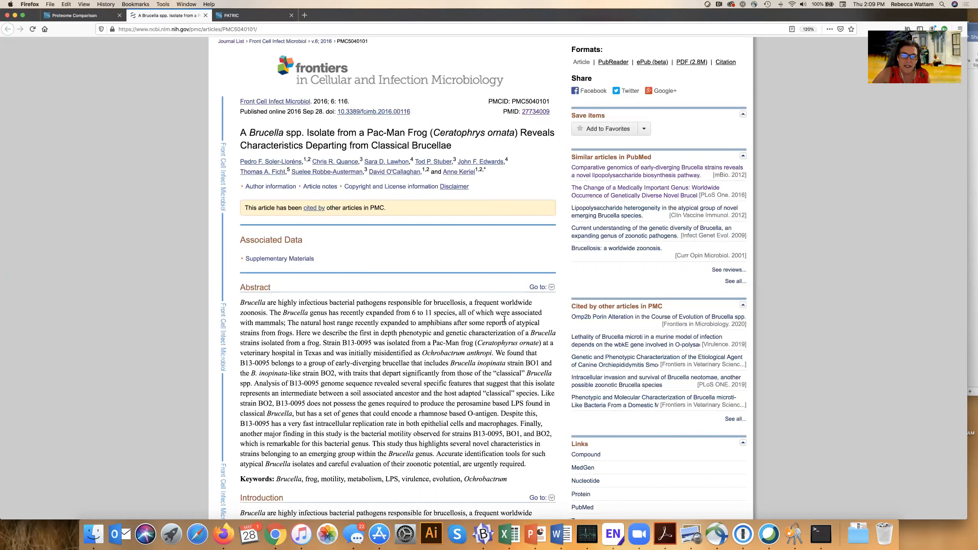
# Switch to the LPS genes workbook in Excel and copy column M of BMEI locus tags from the 16M LPS genes sheet
pyautogui.click(516, 539)
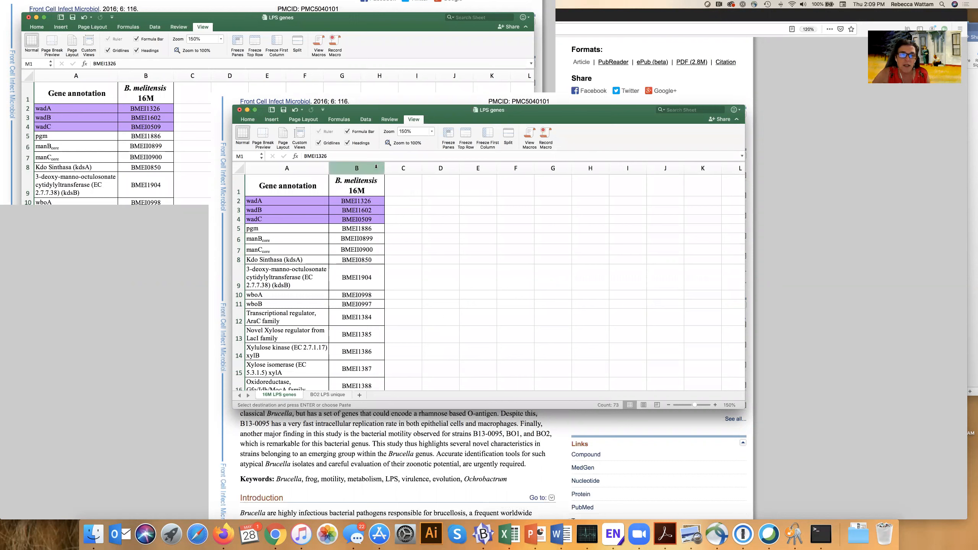
pyautogui.click(376, 167)
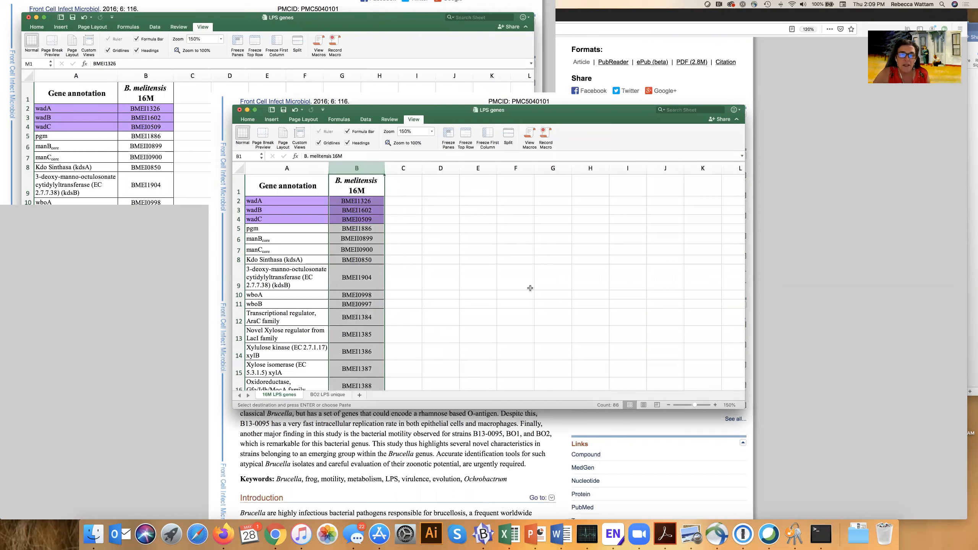
pyautogui.hscroll(2, 530, 288)
pyautogui.hscroll(2, 530, 288)
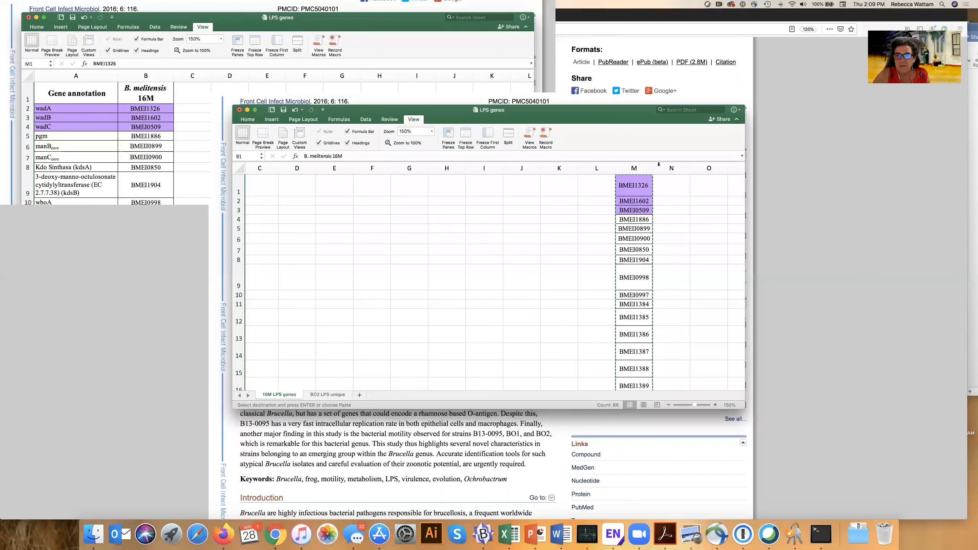
pyautogui.click(641, 167)
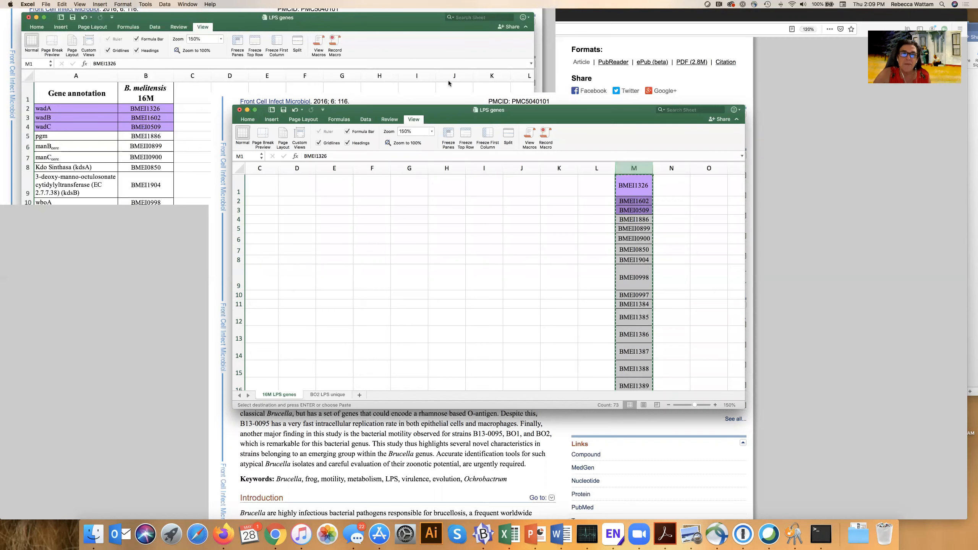
# Return to Firefox and paste the copied locus tags into the search field on the PATRIC home page
pyautogui.click(365, 41)
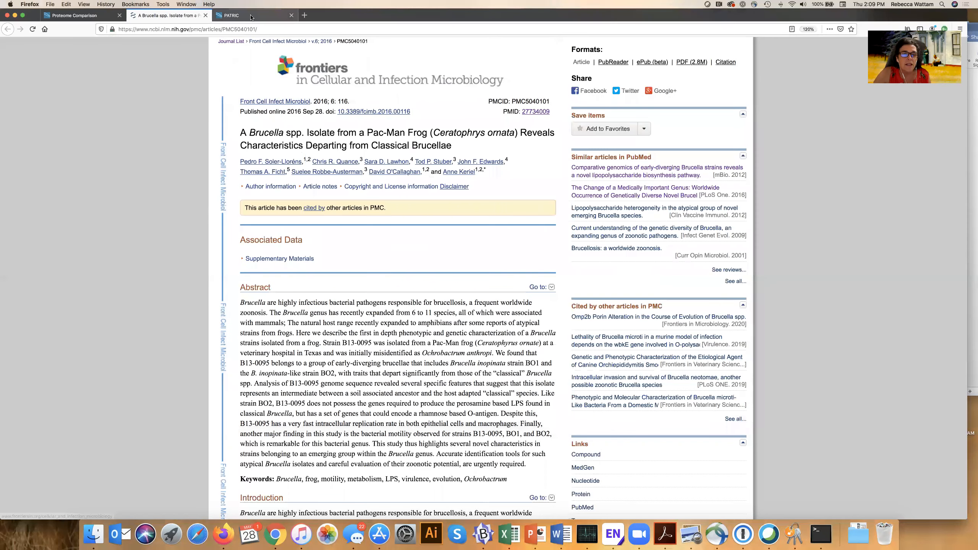
pyautogui.click(251, 15)
pyautogui.click(364, 150)
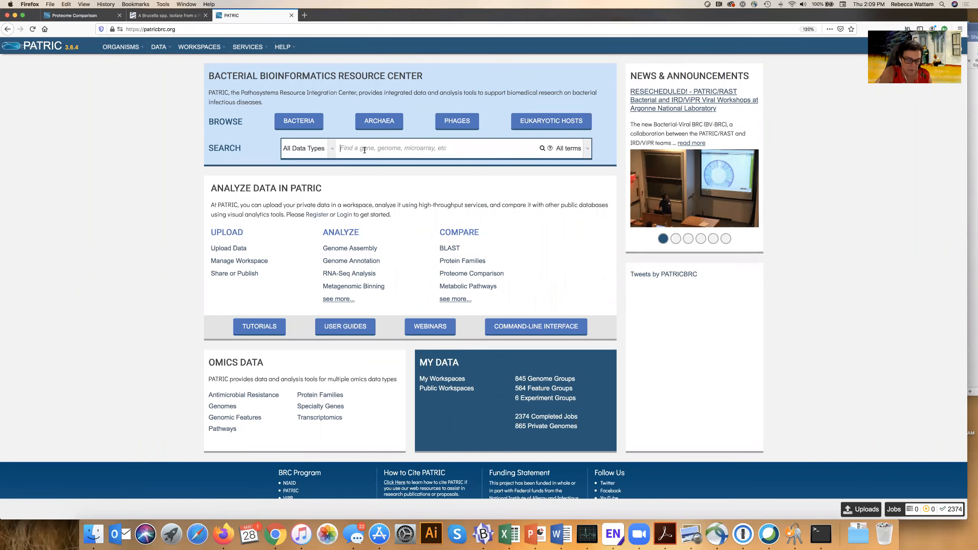
pyautogui.press('super+v')
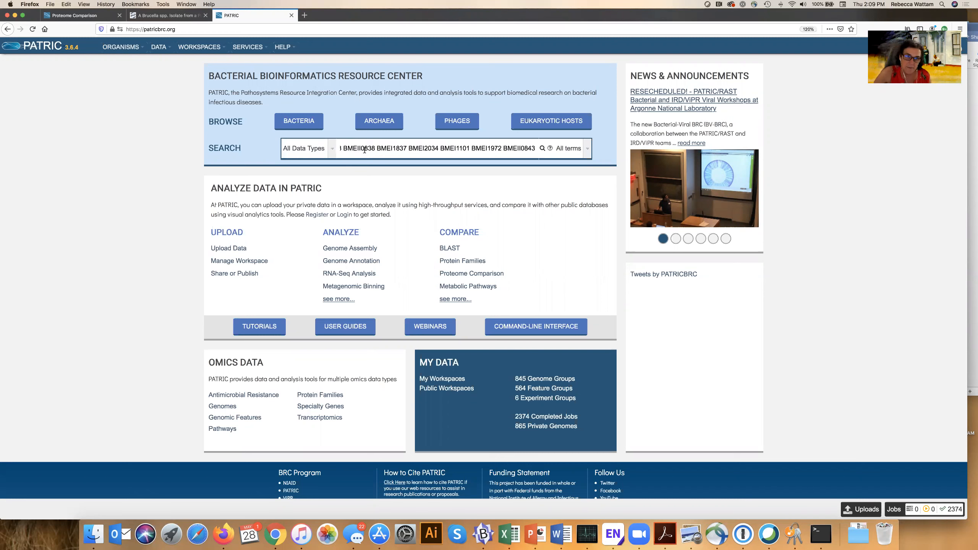
# Run the search on the pasted locus tags with data type Genomic Features and match option Any exact term
pyautogui.click(330, 150)
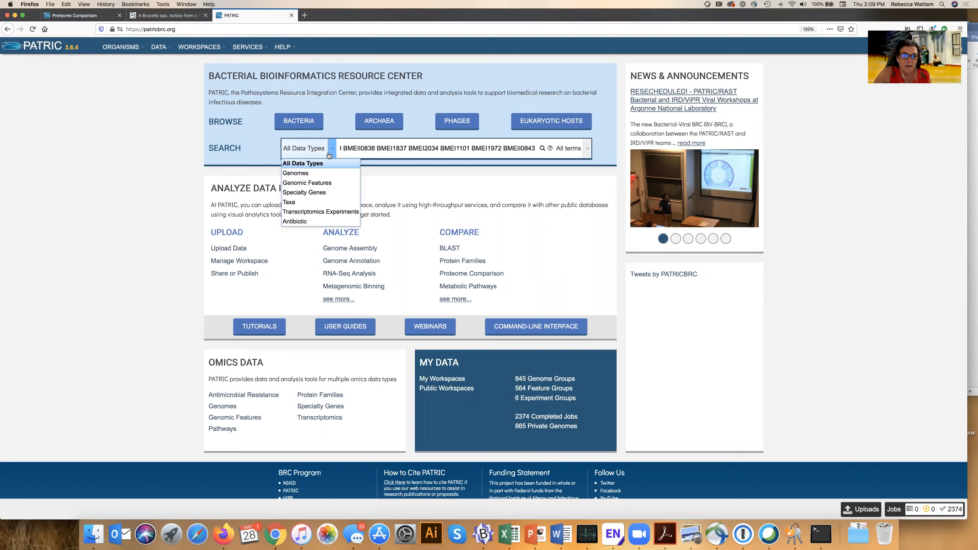
pyautogui.click(322, 184)
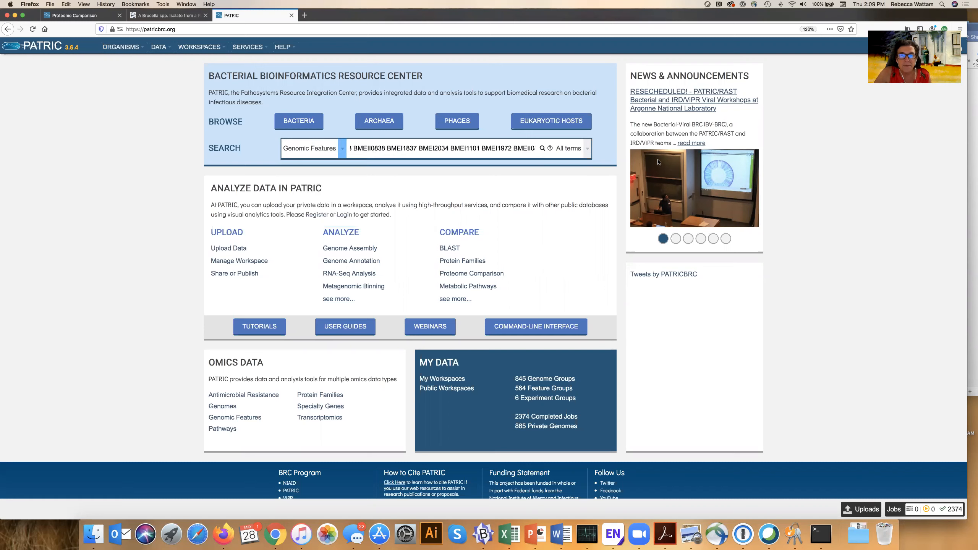
pyautogui.click(586, 150)
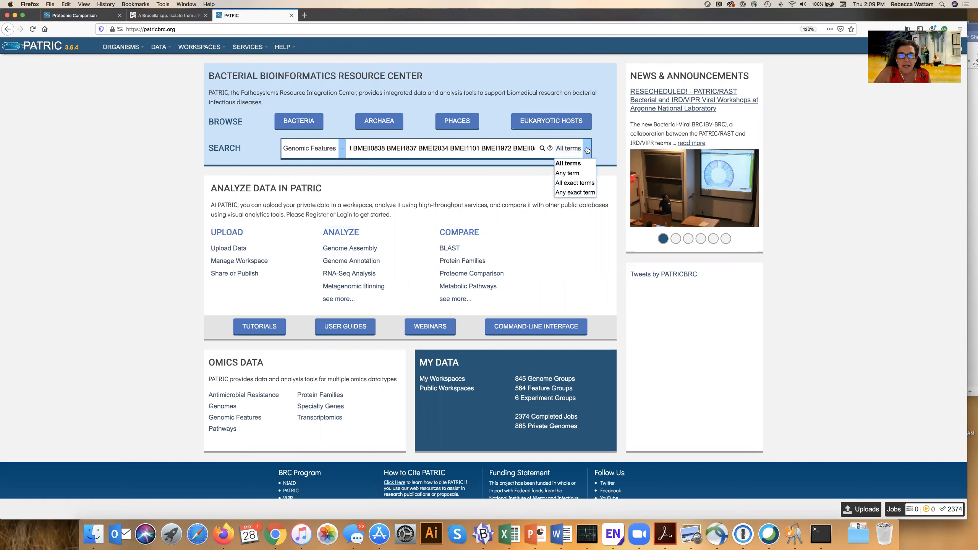
pyautogui.click(578, 193)
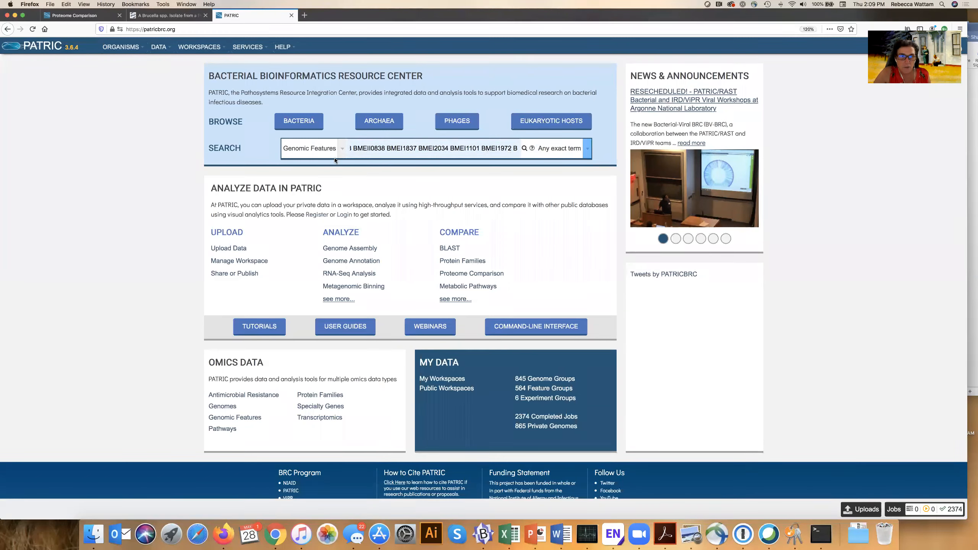
pyautogui.click(342, 150)
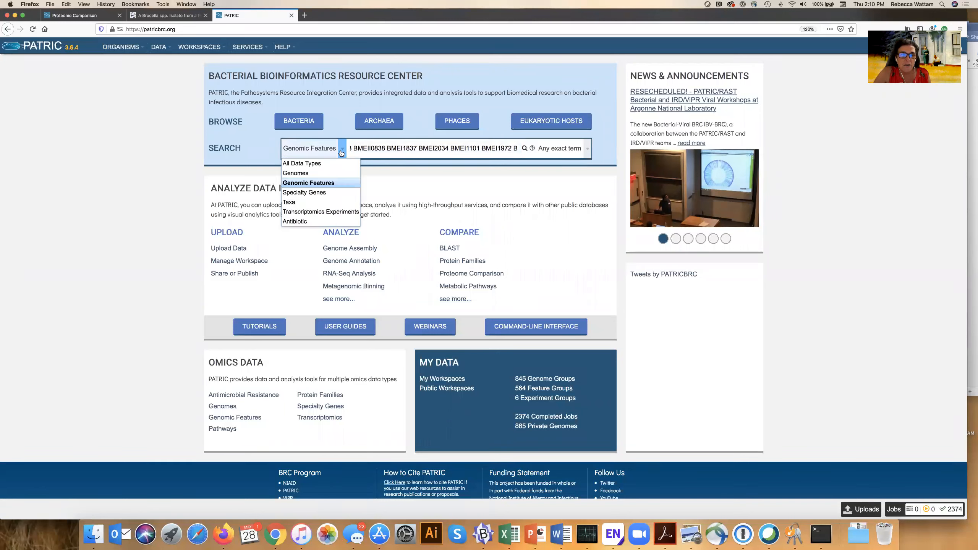
pyautogui.click(324, 183)
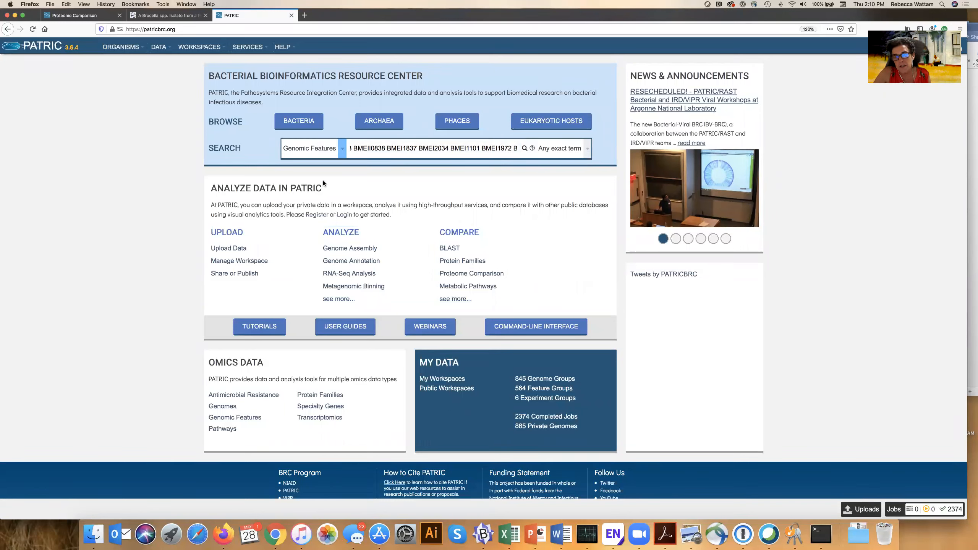
pyautogui.click(588, 150)
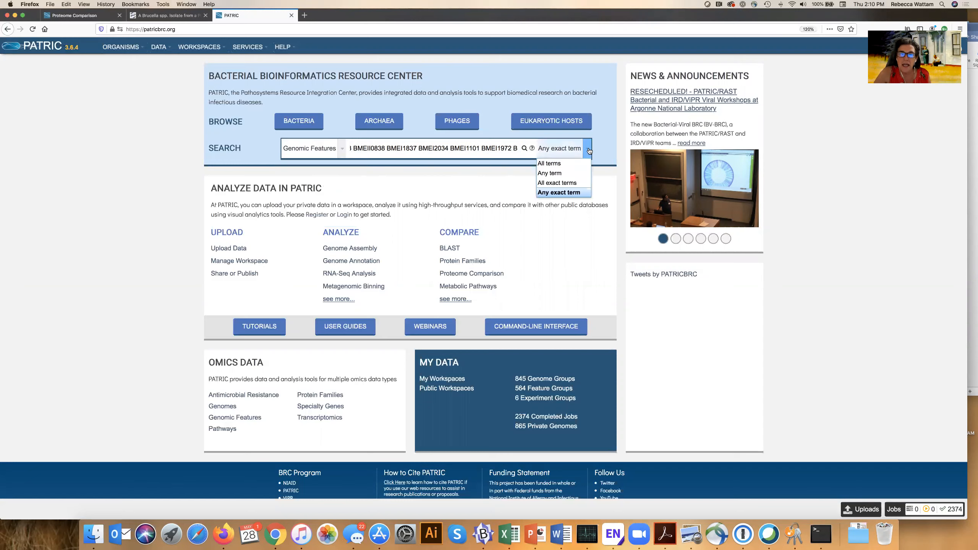
pyautogui.click(565, 194)
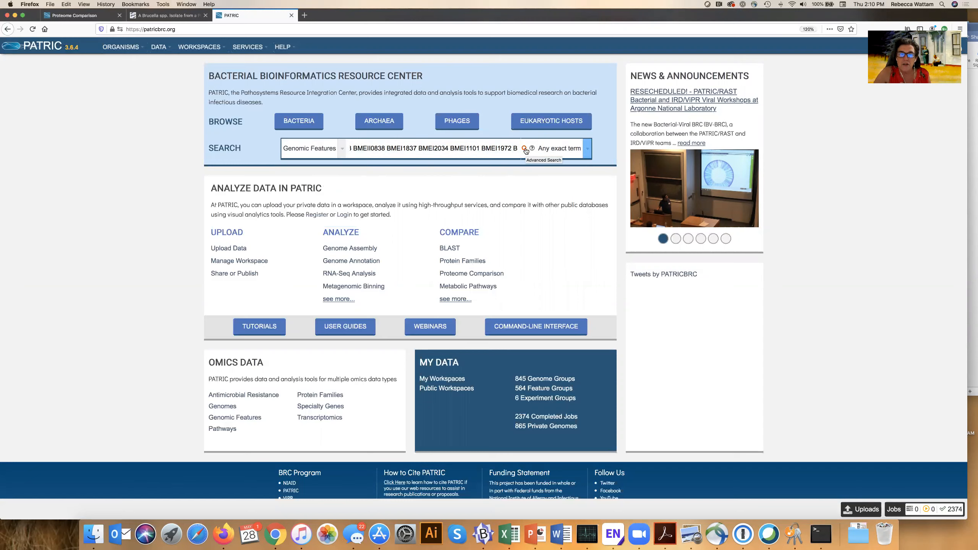
pyautogui.click(524, 148)
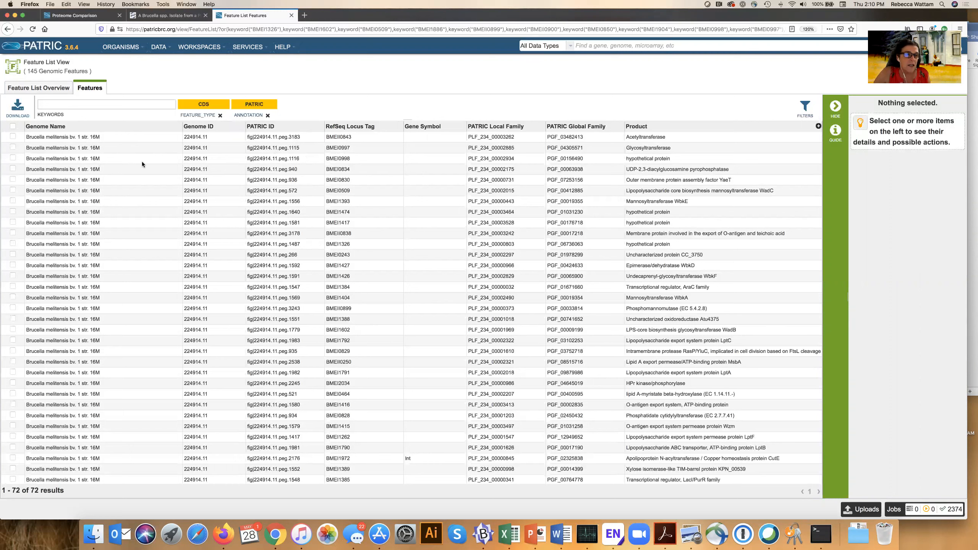
# Select all genomic features in the search results list
pyautogui.click(13, 137)
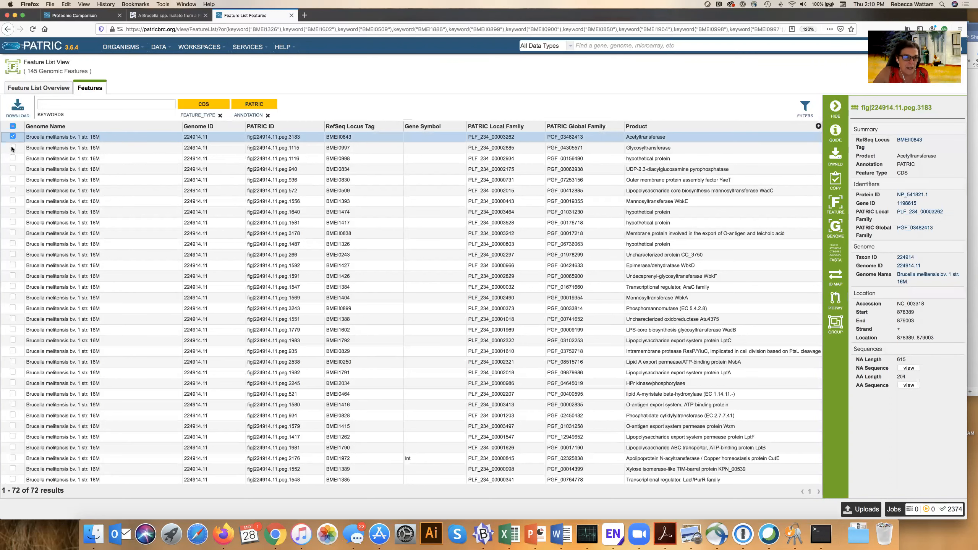
pyautogui.click(12, 147)
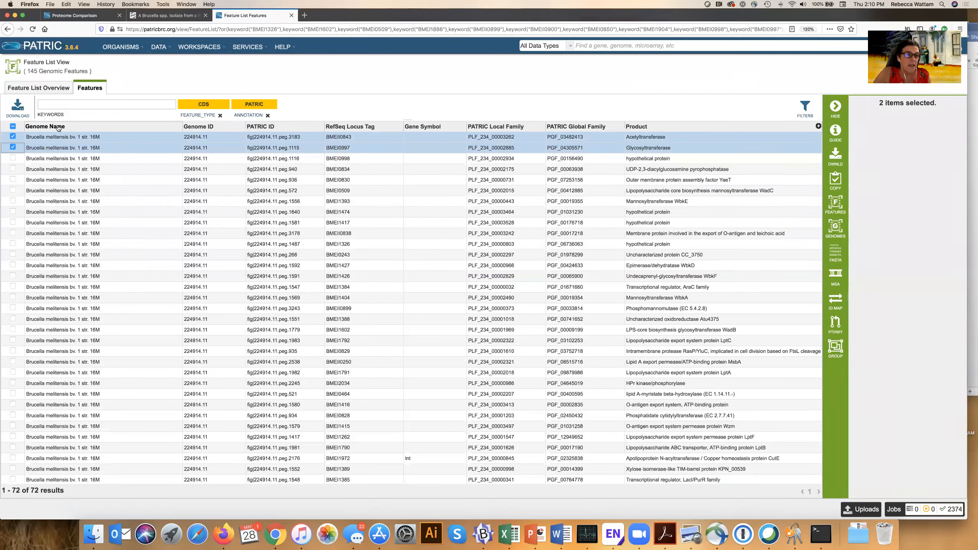
pyautogui.click(12, 127)
pyautogui.click(12, 127)
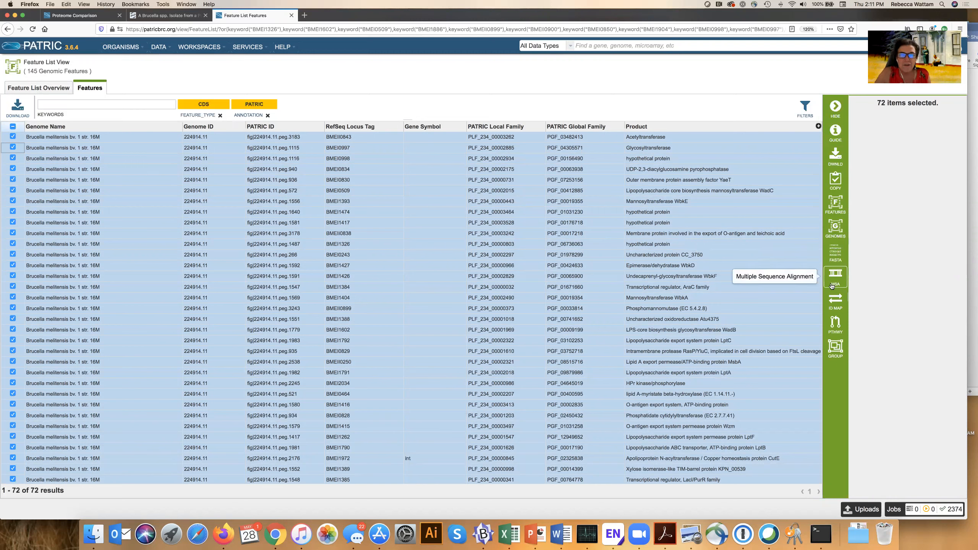
# Add the selected features to a new feature group named "16M LPS genes_May2020" in the Feature Groups folder
pyautogui.click(836, 348)
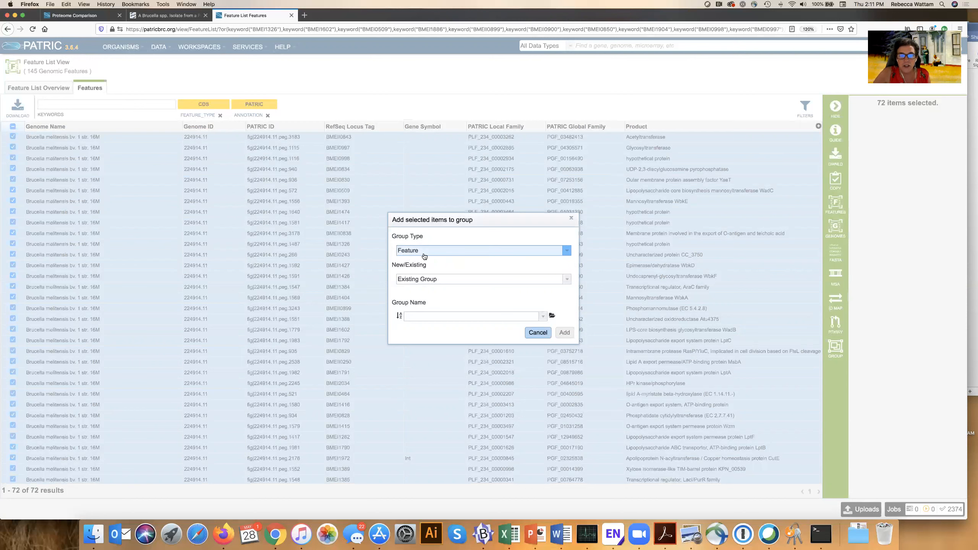
pyautogui.click(567, 252)
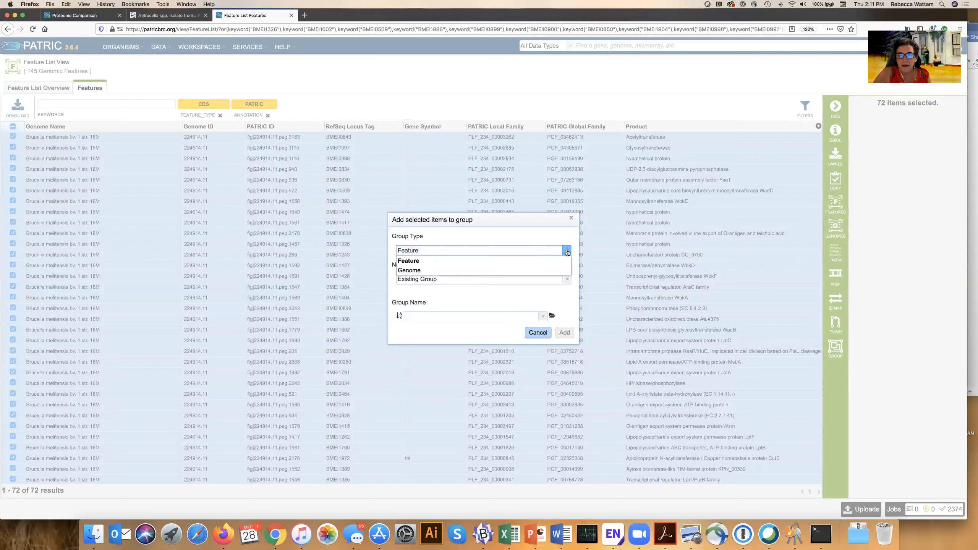
pyautogui.click(424, 262)
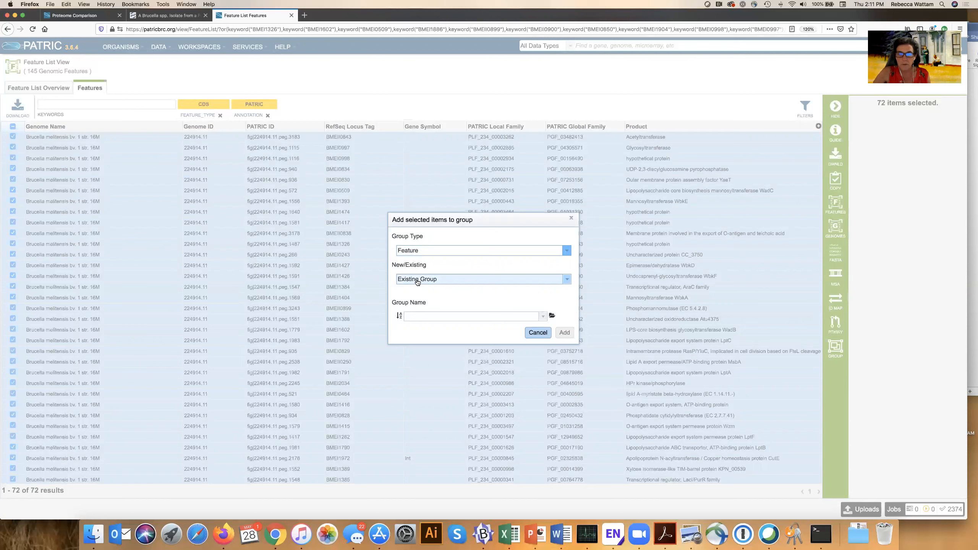
pyautogui.click(569, 280)
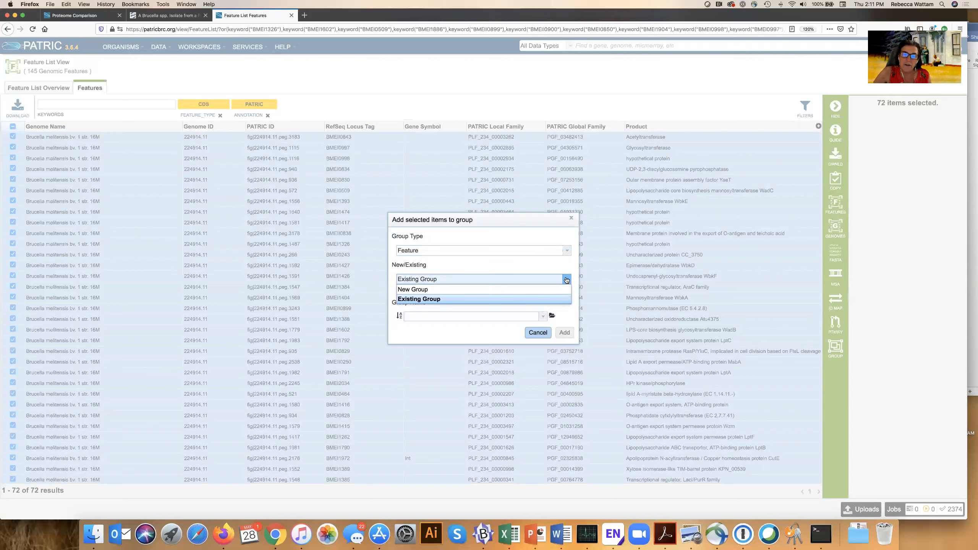
pyautogui.click(427, 290)
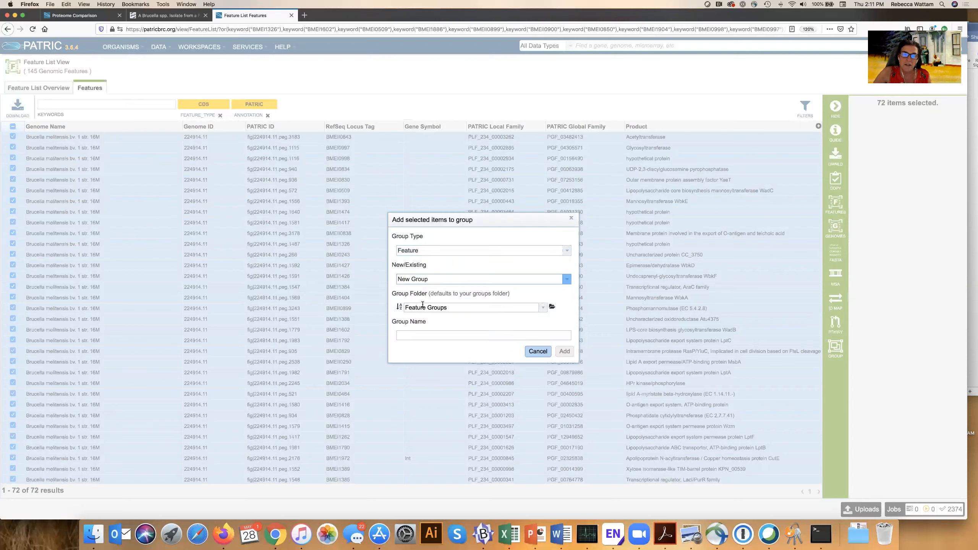
pyautogui.click(421, 335)
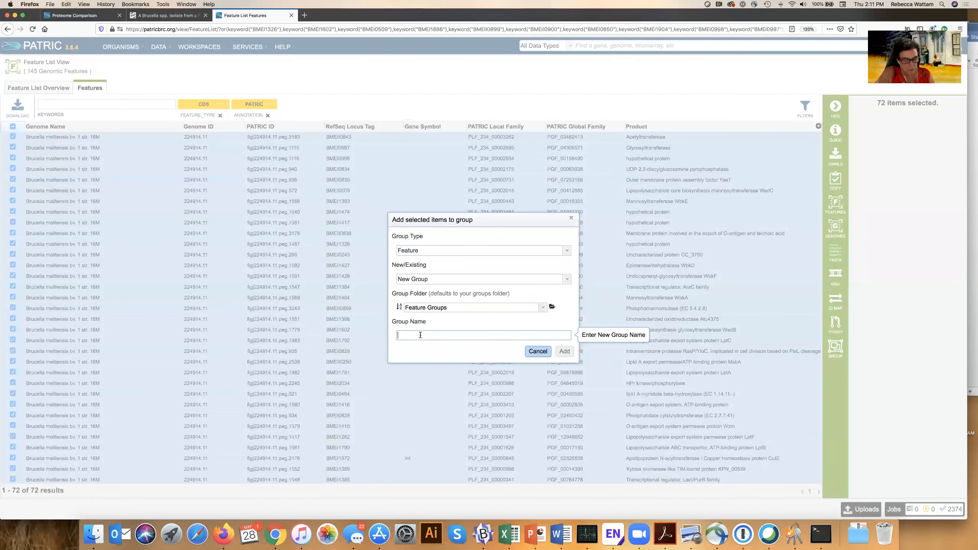
pyautogui.write('16M')
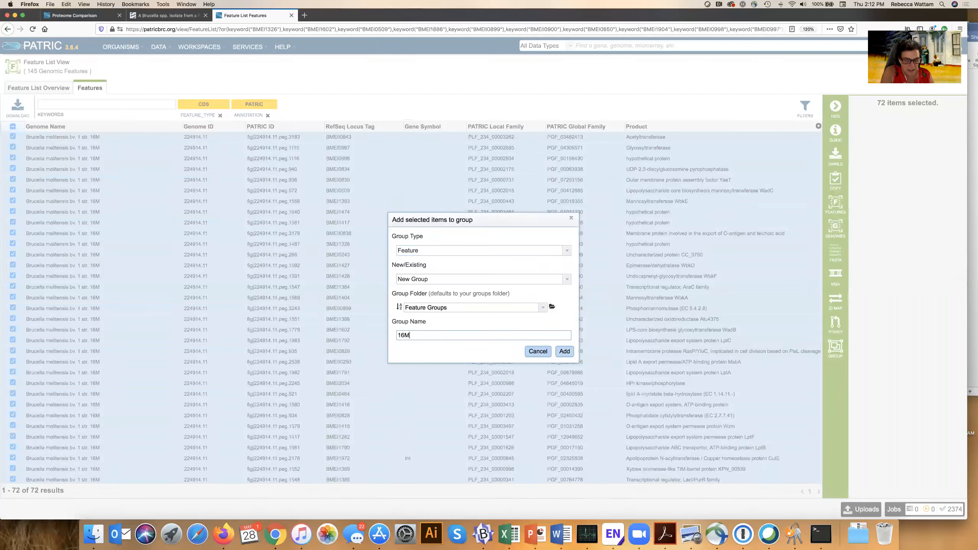
pyautogui.write(' LPS genes')
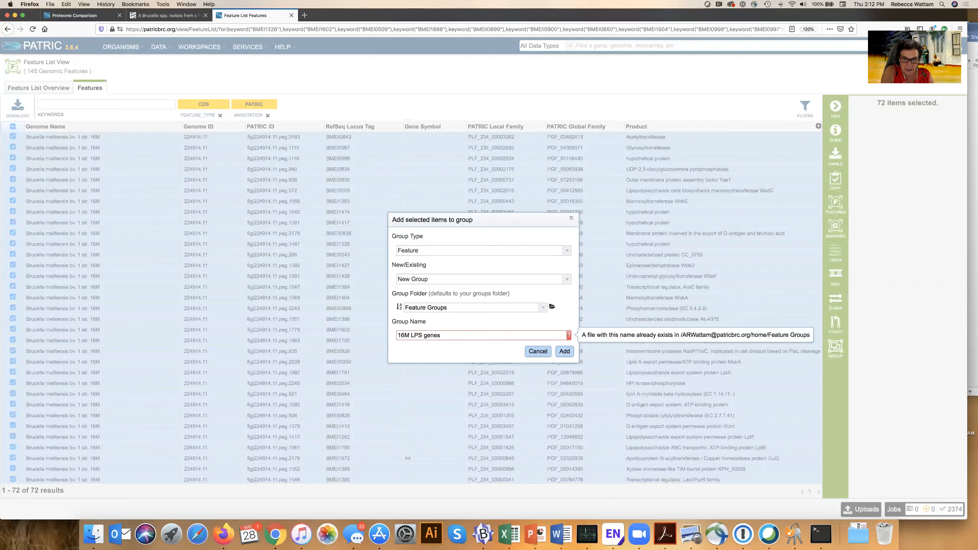
pyautogui.write('_M')
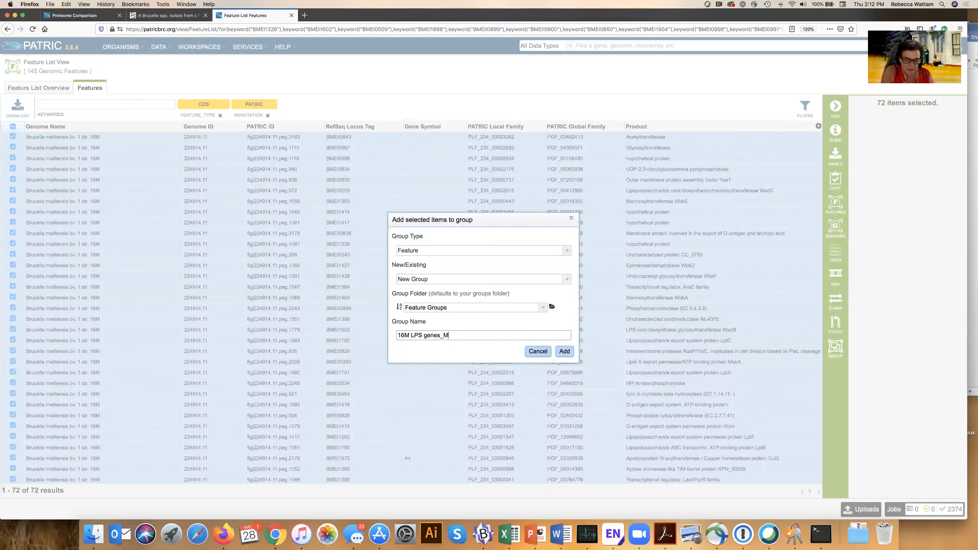
pyautogui.write('ay2020')
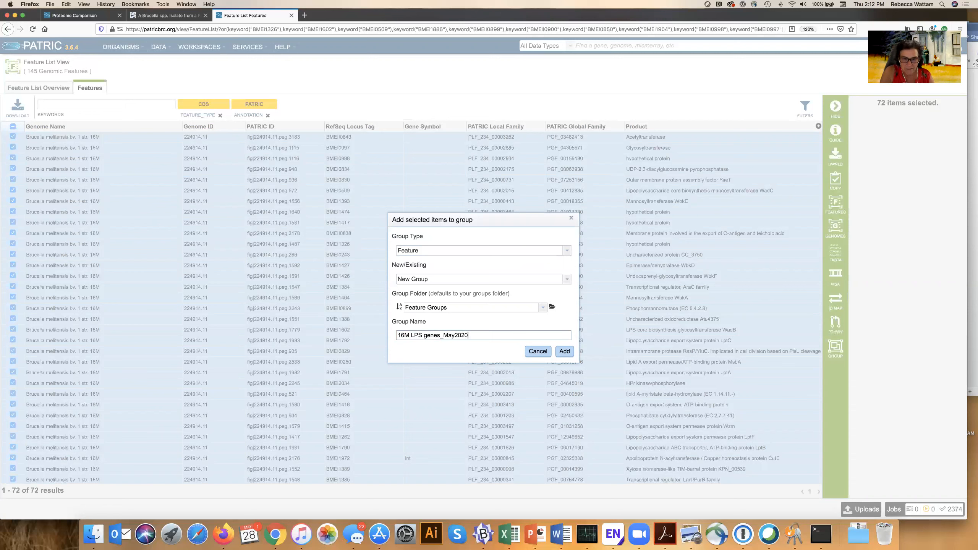
pyautogui.click(567, 352)
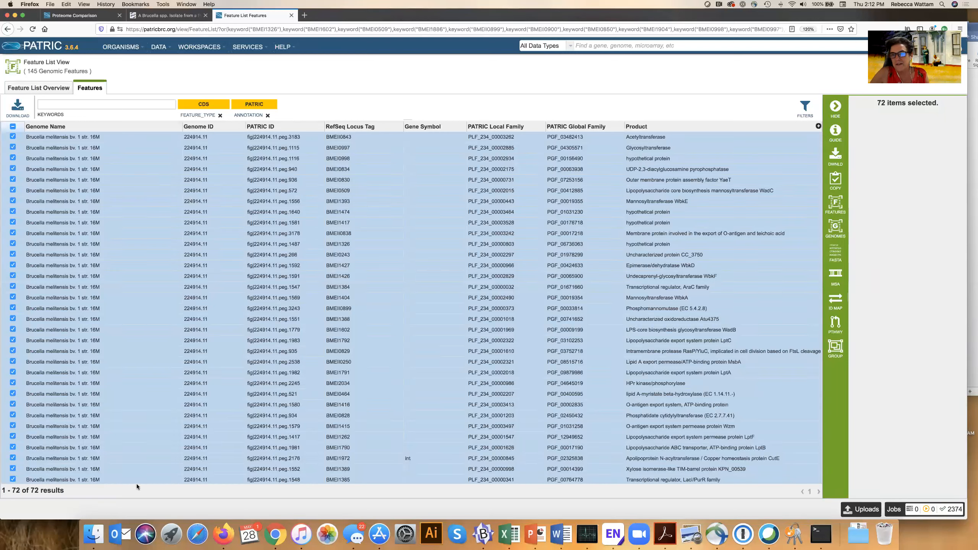
# Download the selected features as Protein FASTA and save the file
pyautogui.click(838, 155)
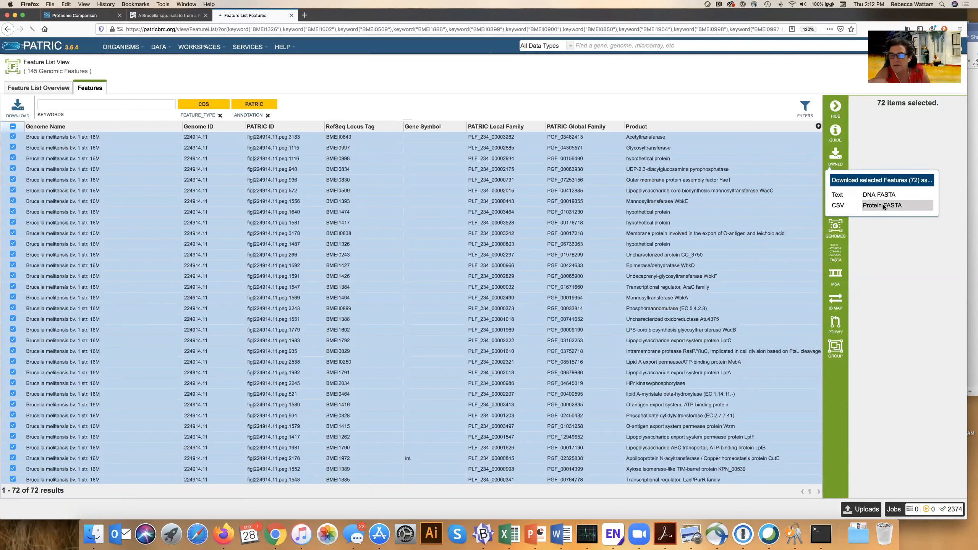
pyautogui.click(883, 206)
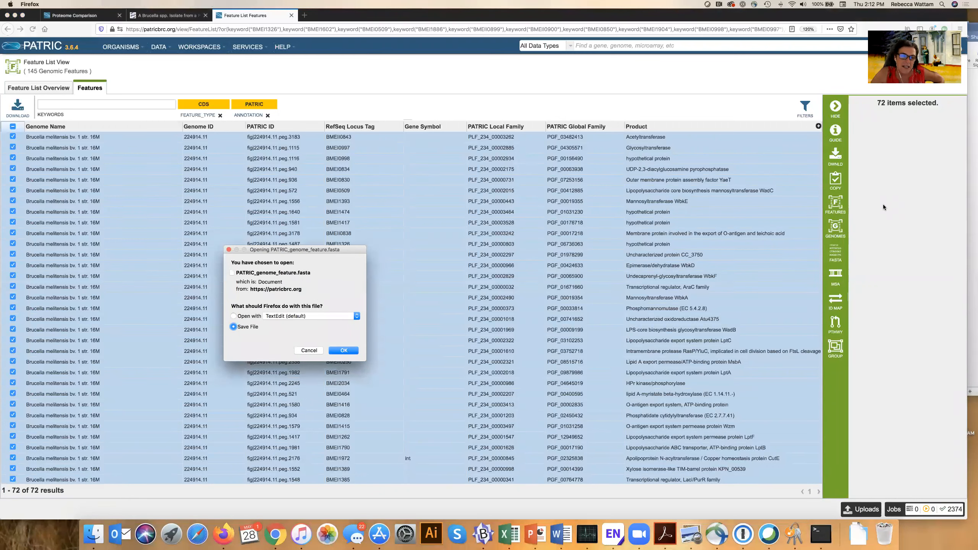
pyautogui.click(344, 351)
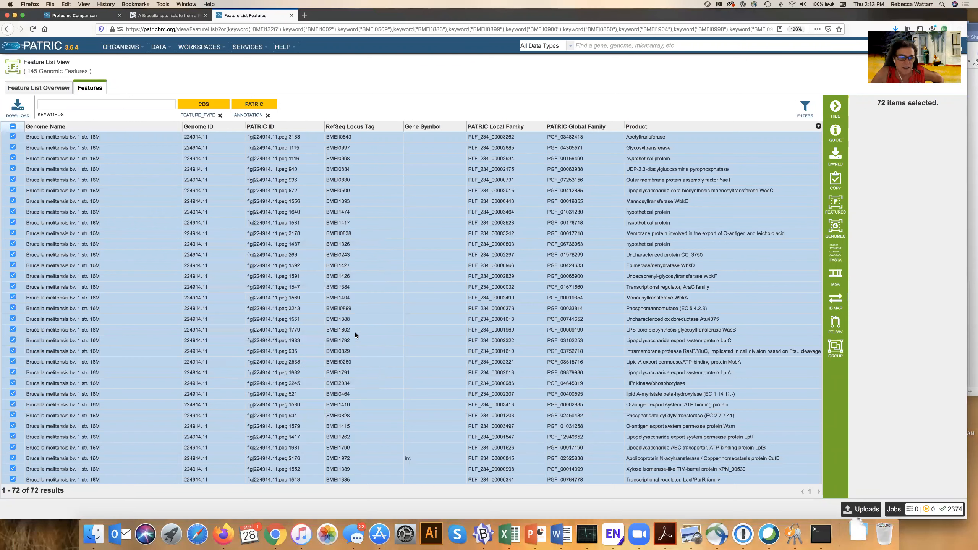
# Switch to Finder and rename the downloaded PATRIC_genome_feature(1).fasta in Downloads as "16M LPS genes.fasta"
pyautogui.click(92, 535)
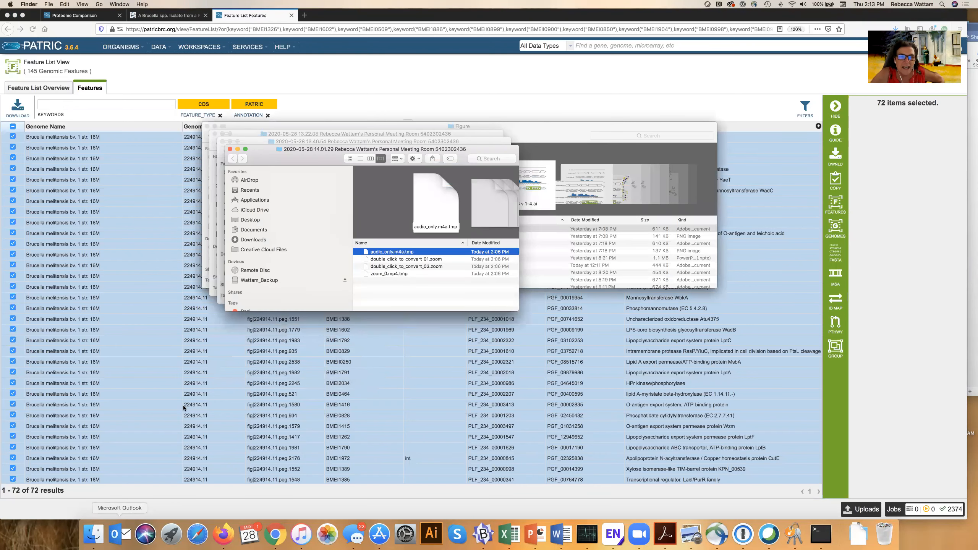
pyautogui.click(248, 240)
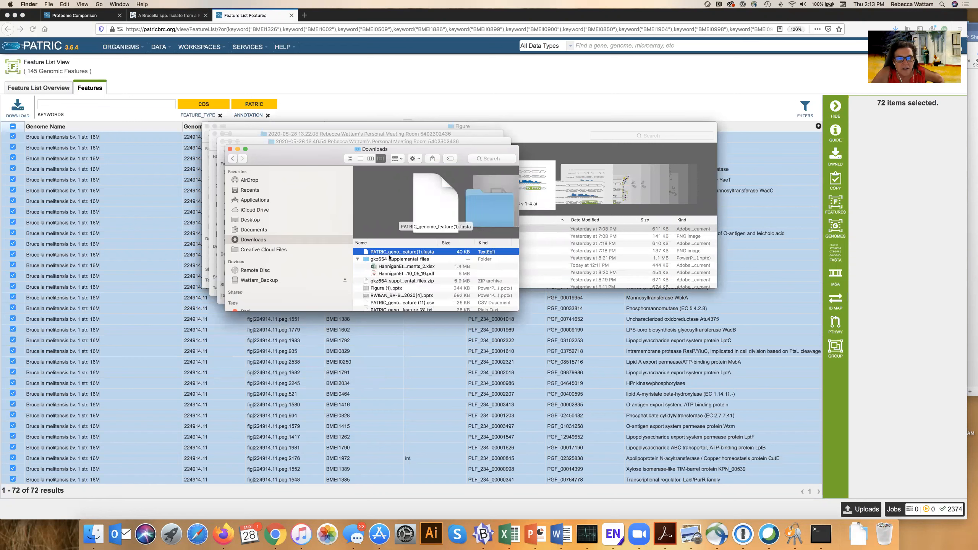
pyautogui.click(396, 253)
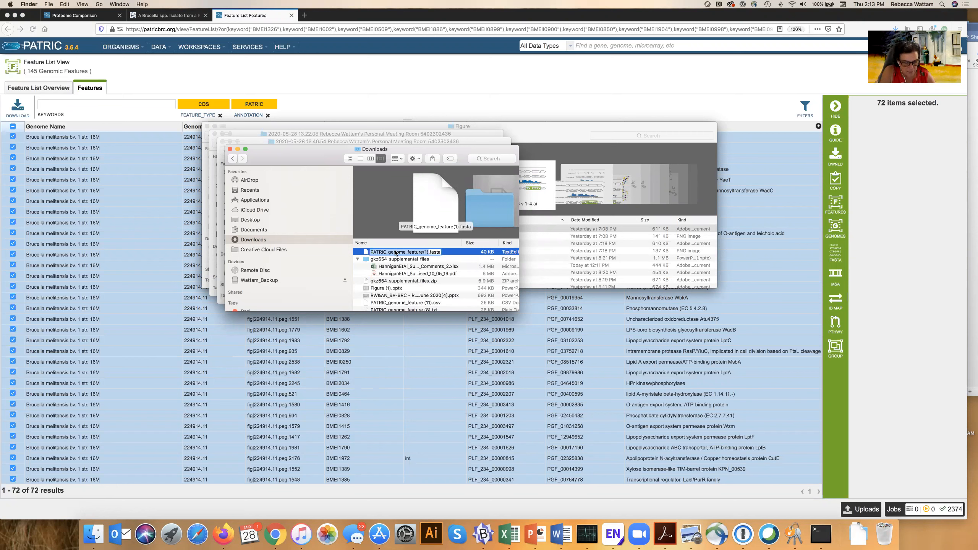
pyautogui.write('16M LPS')
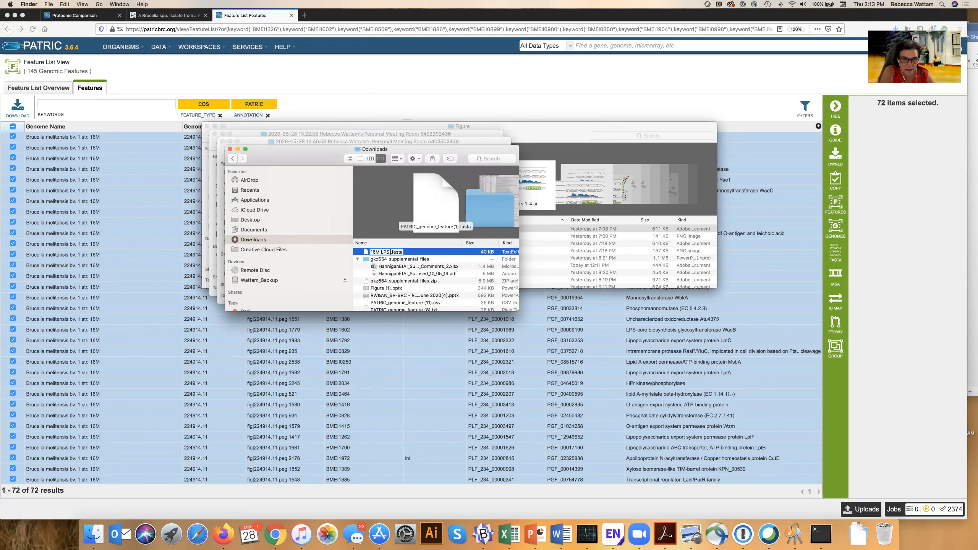
pyautogui.write(' genes')
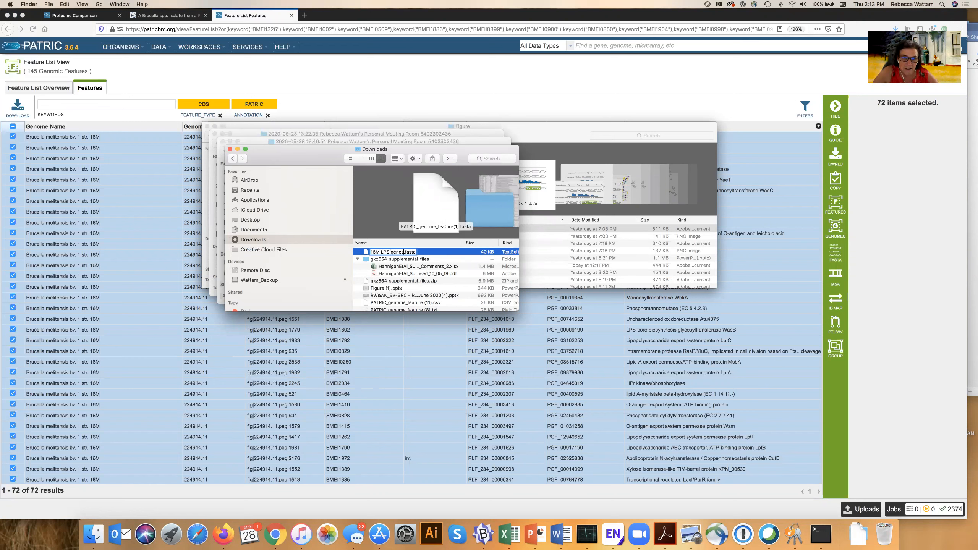
pyautogui.press('Return')
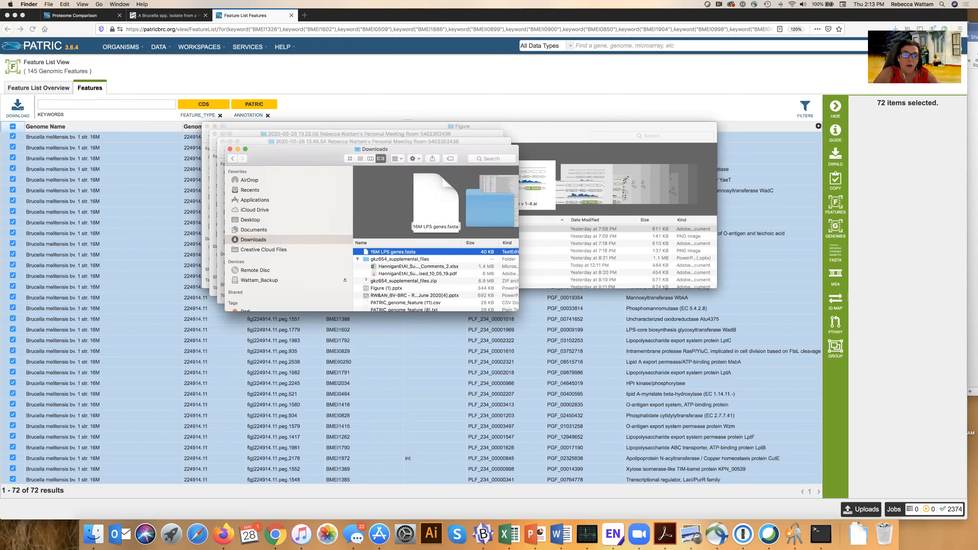